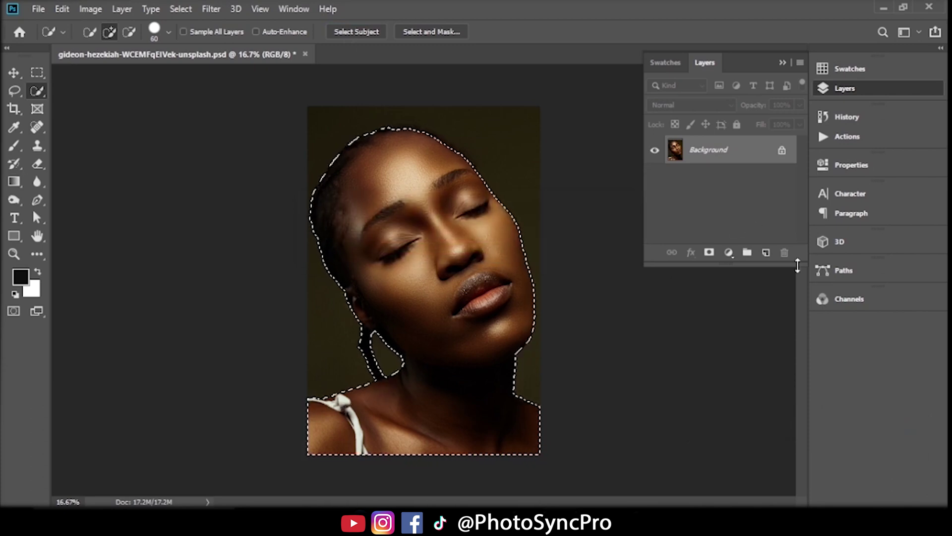
# Mask out the background around the woman using the active selection
pyautogui.click(709, 253)
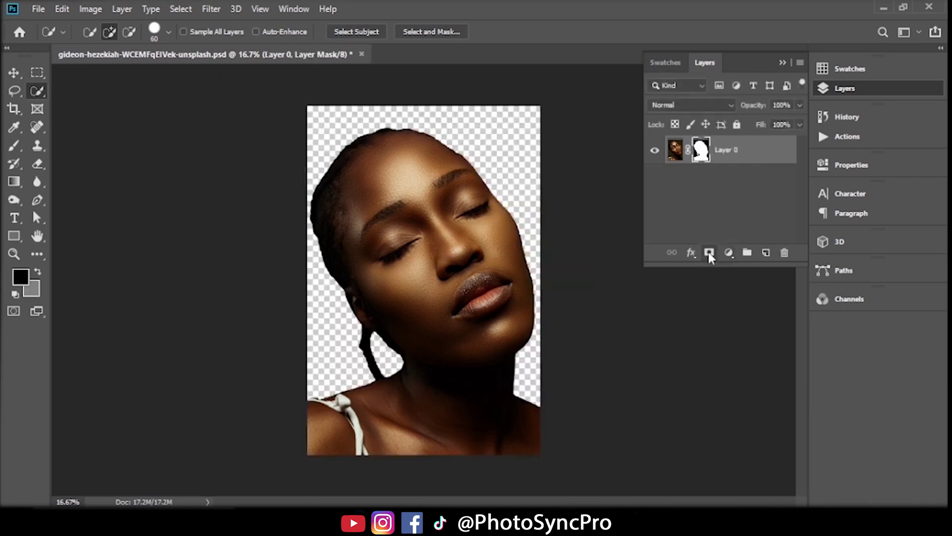
pyautogui.click(732, 169)
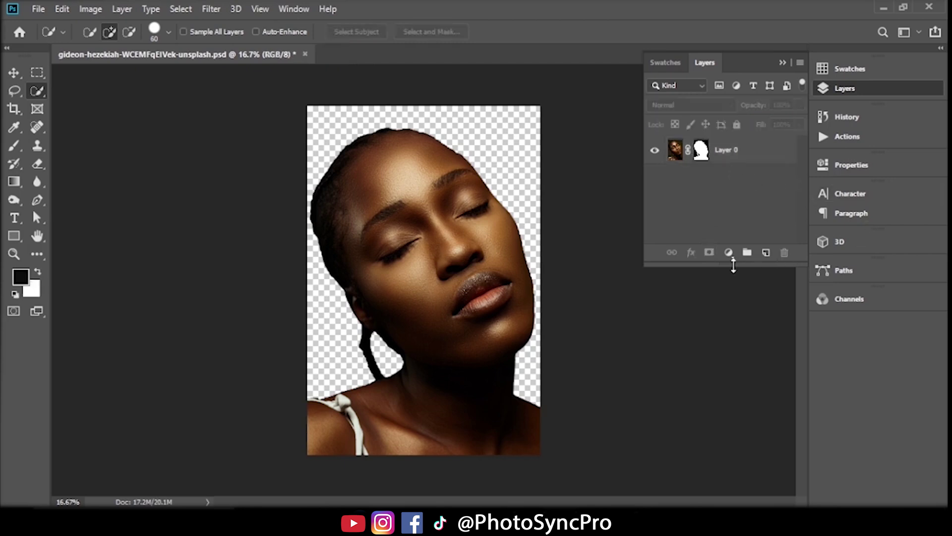
# Add a Solid Color fill layer in black (000000) and place it beneath the masked portrait layer
pyautogui.click(729, 254)
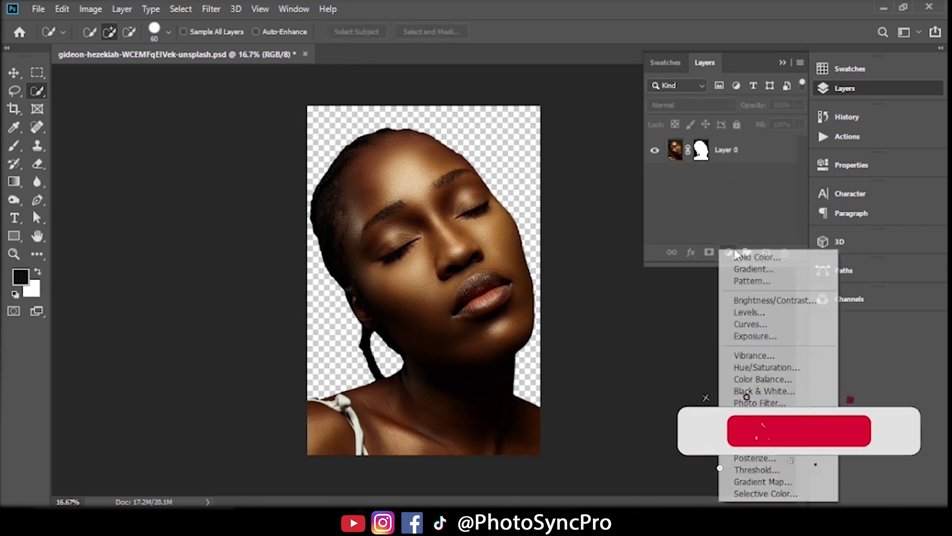
pyautogui.click(738, 257)
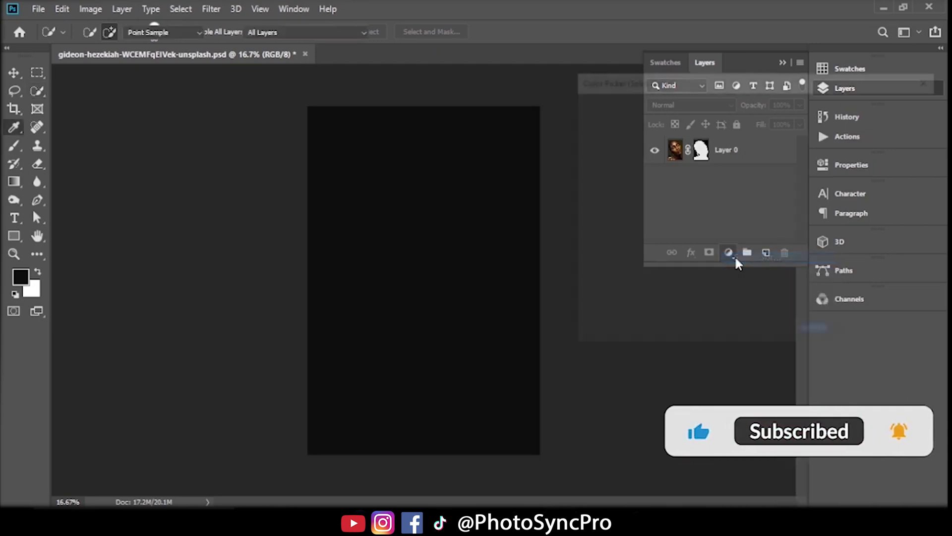
pyautogui.click(580, 288)
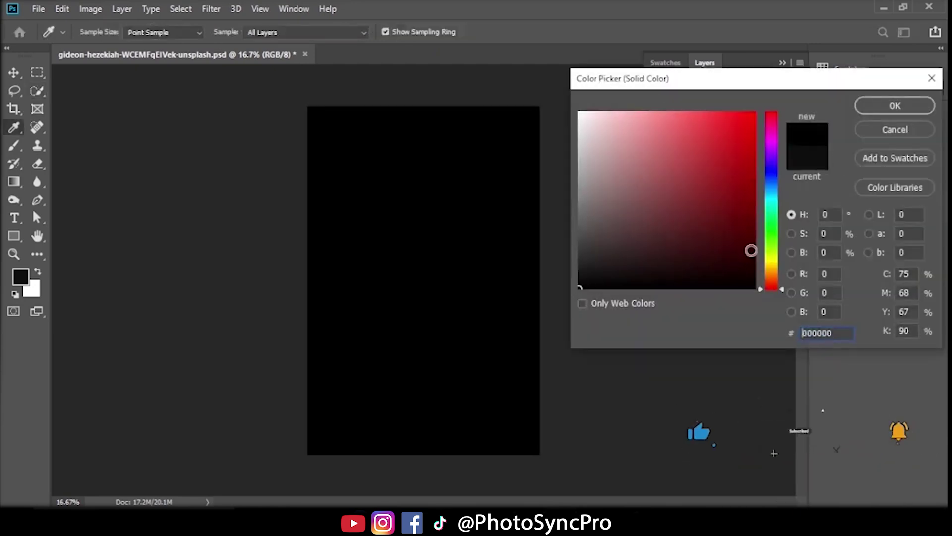
pyautogui.click(900, 106)
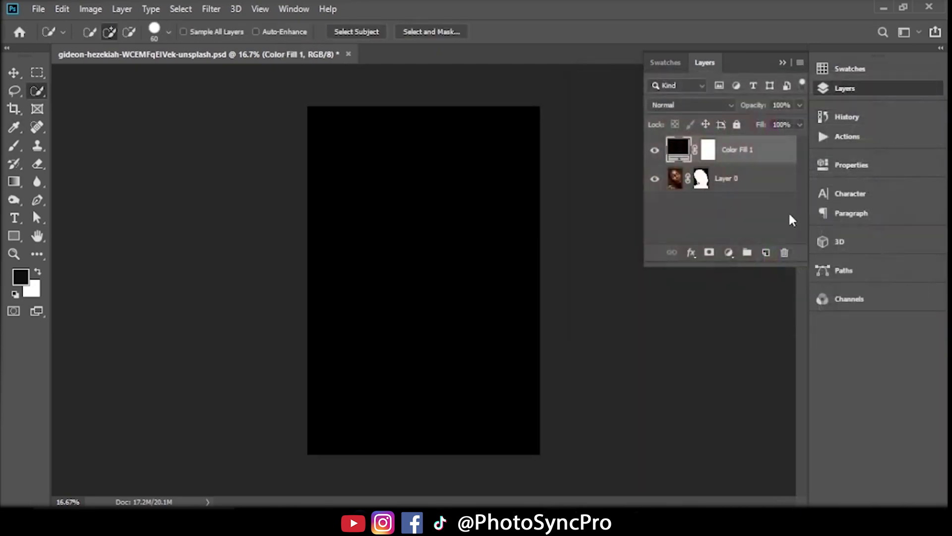
pyautogui.moveTo(746, 175); pyautogui.dragTo(746, 149)
pyautogui.click(744, 218)
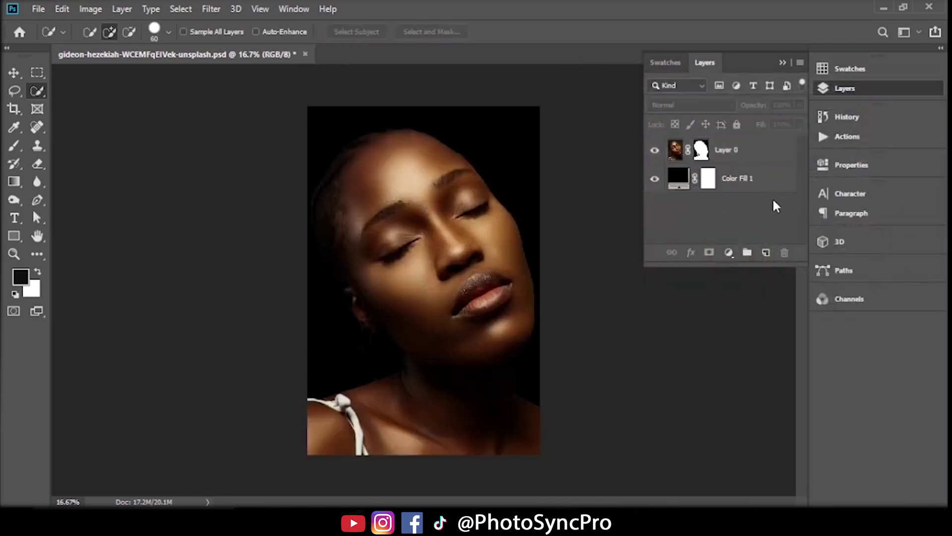
# Add a Black & White adjustment above the portrait layer with Reds at 10 and Yellows at 113
pyautogui.click(737, 151)
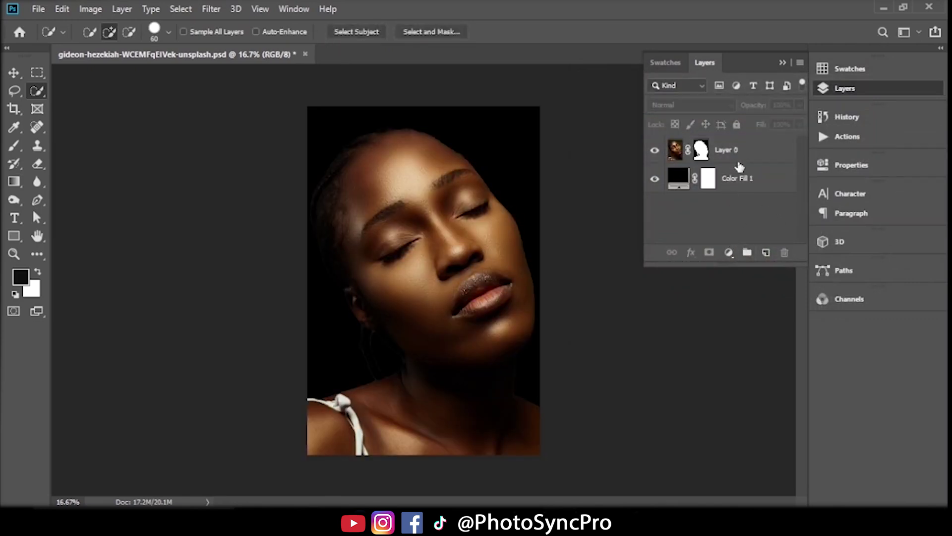
pyautogui.click(728, 253)
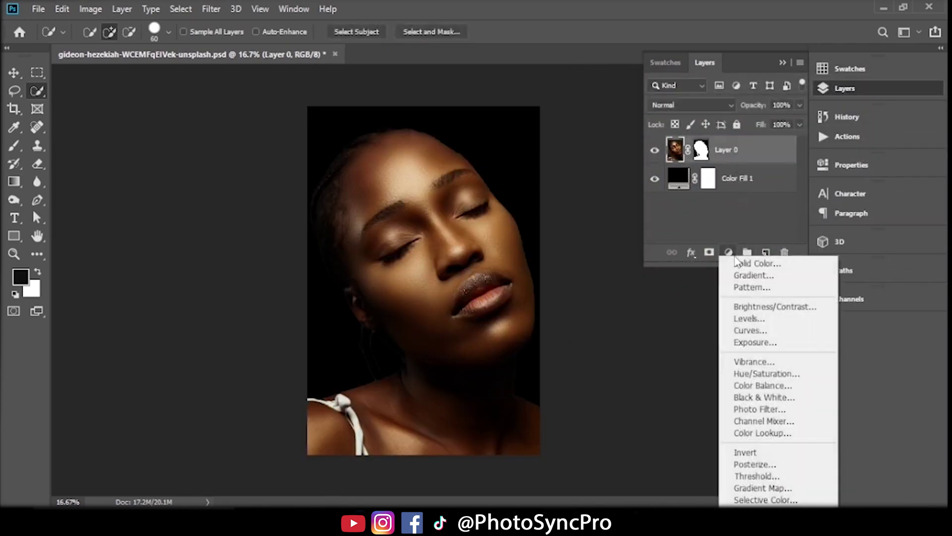
pyautogui.click(755, 398)
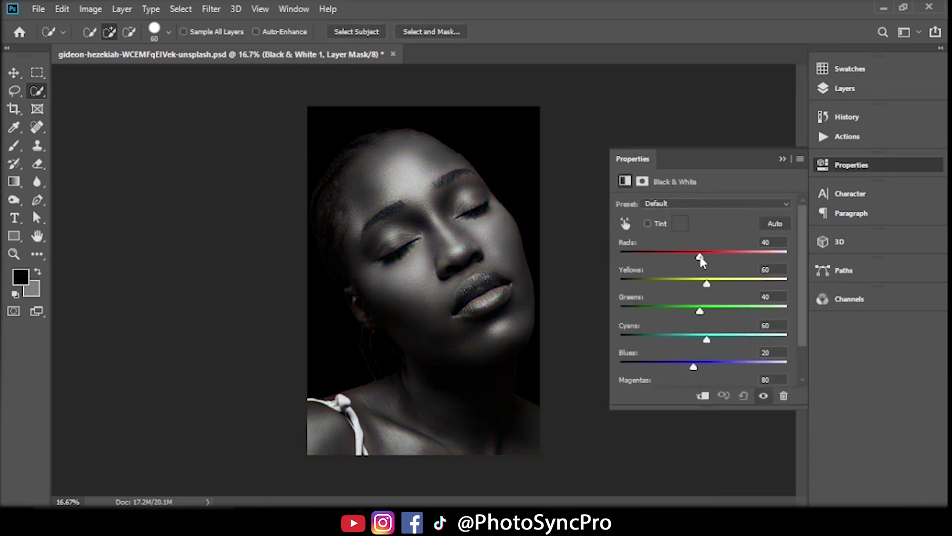
pyautogui.moveTo(700, 258)
pyautogui.mouseDown()
pyautogui.moveTo(709, 256)
pyautogui.moveTo(693, 259)
pyautogui.mouseUp()
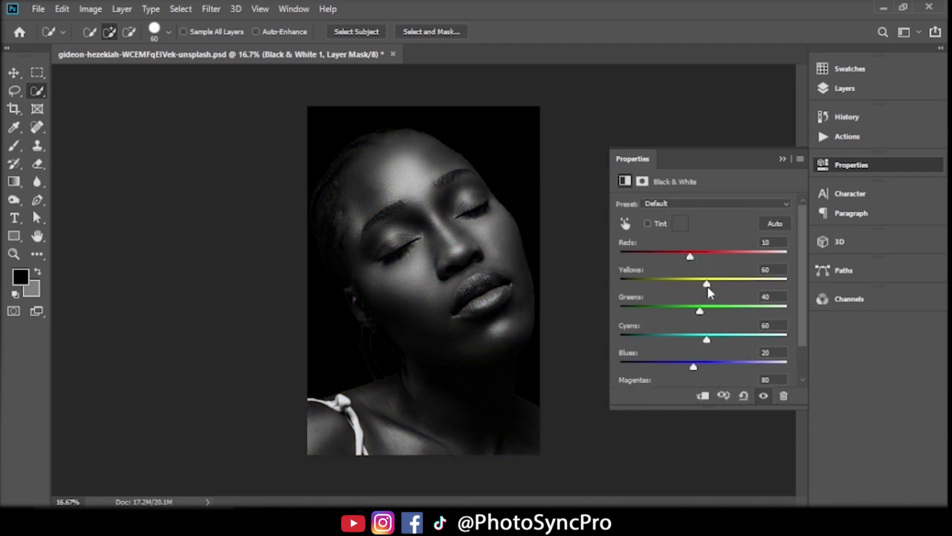
pyautogui.moveTo(713, 290); pyautogui.dragTo(722, 290)
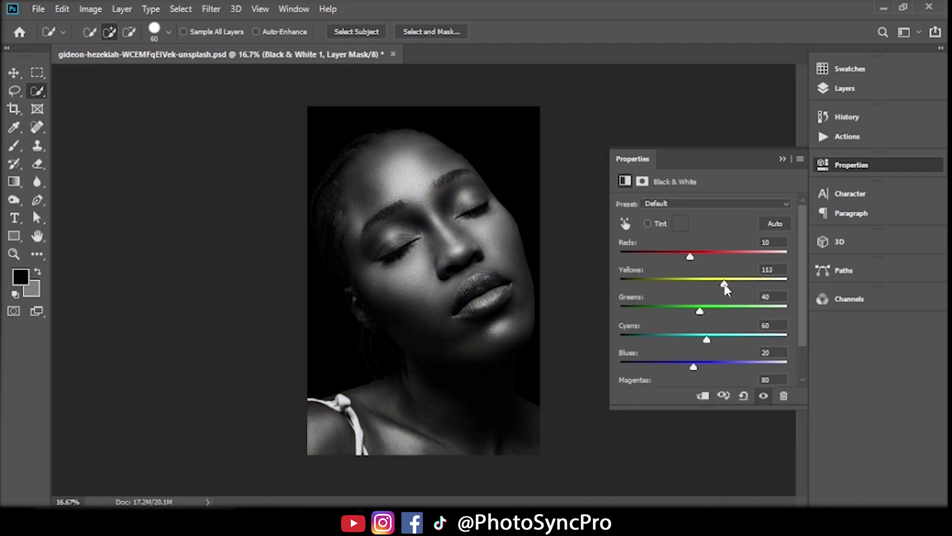
pyautogui.click(782, 159)
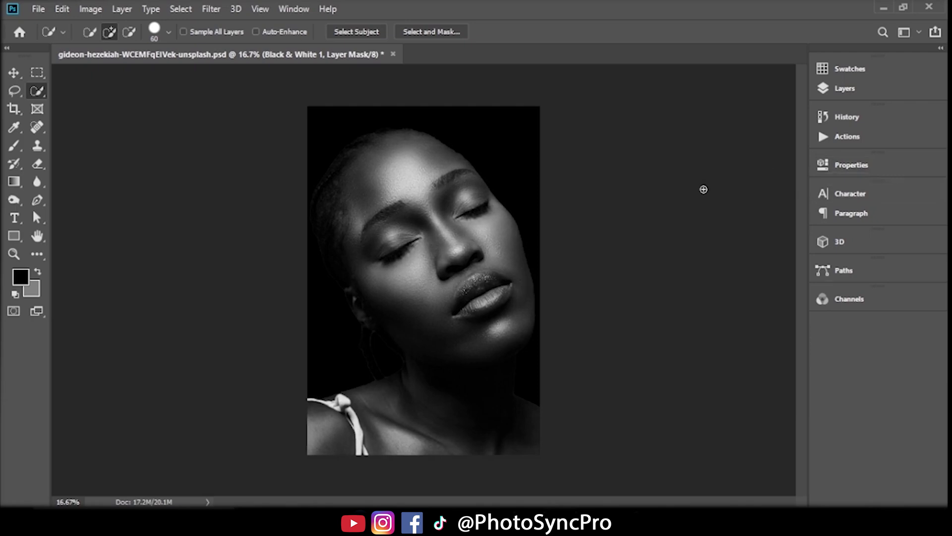
# Merge the Black & White adjustment with the masked portrait layer, keeping the black fill layer separate
pyautogui.click(11, 90)
pyautogui.press('v')
pyautogui.hotkey('alt', '[')
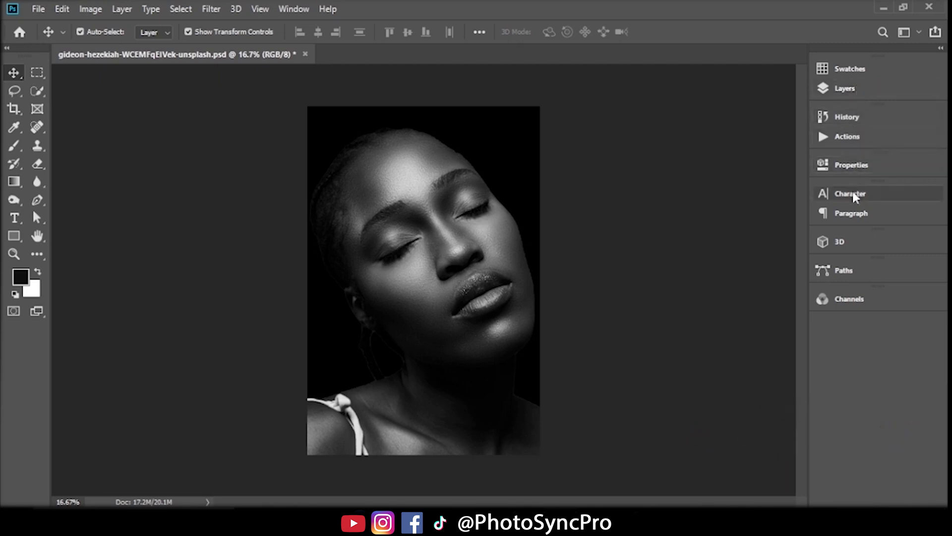
pyautogui.click(849, 90)
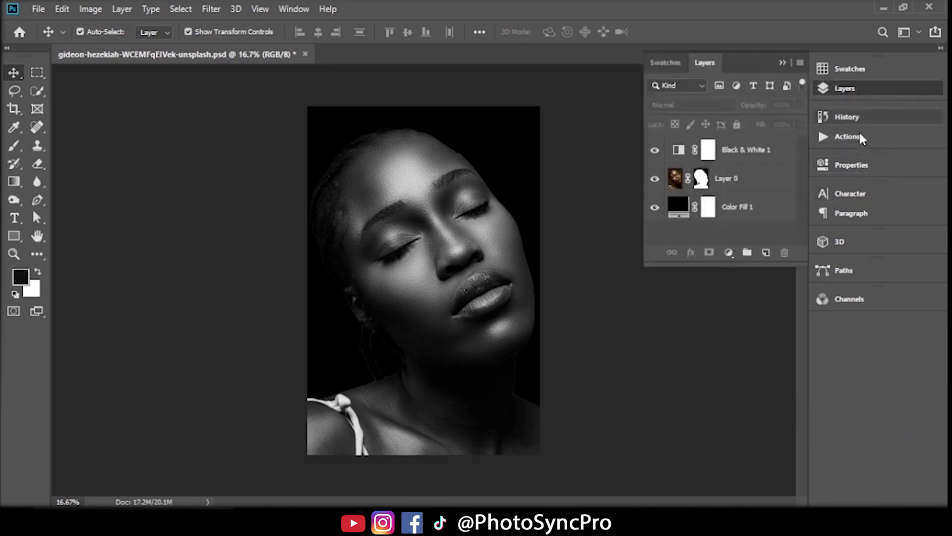
pyautogui.click(745, 163)
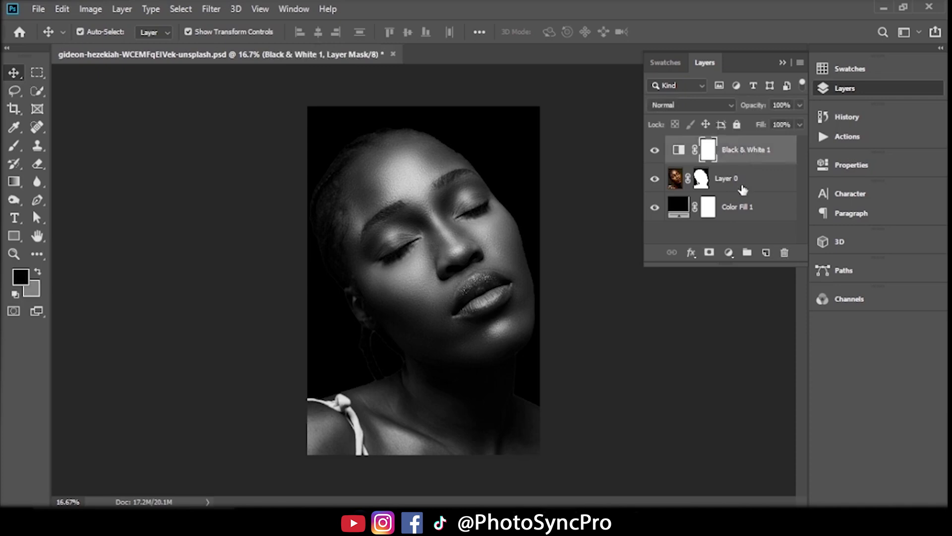
pyautogui.click(743, 190)
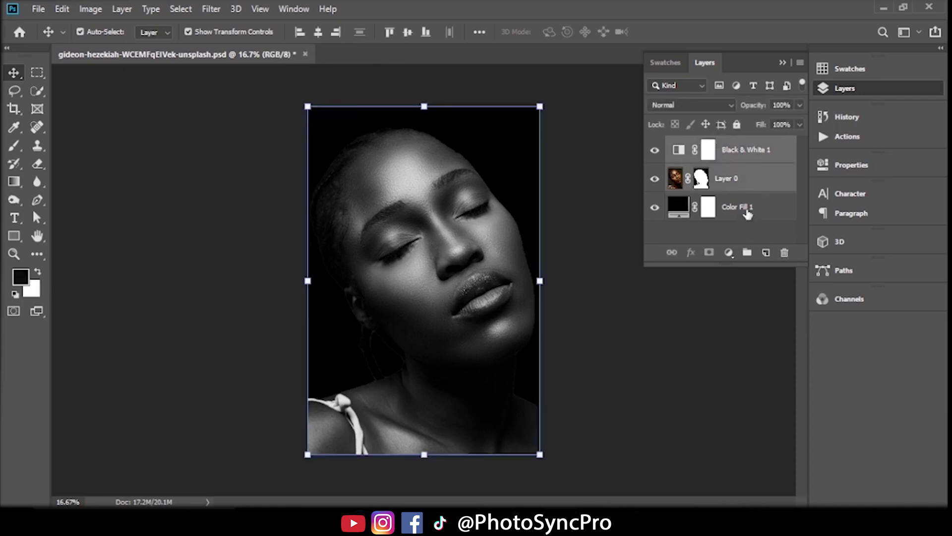
pyautogui.rightClick(755, 191)
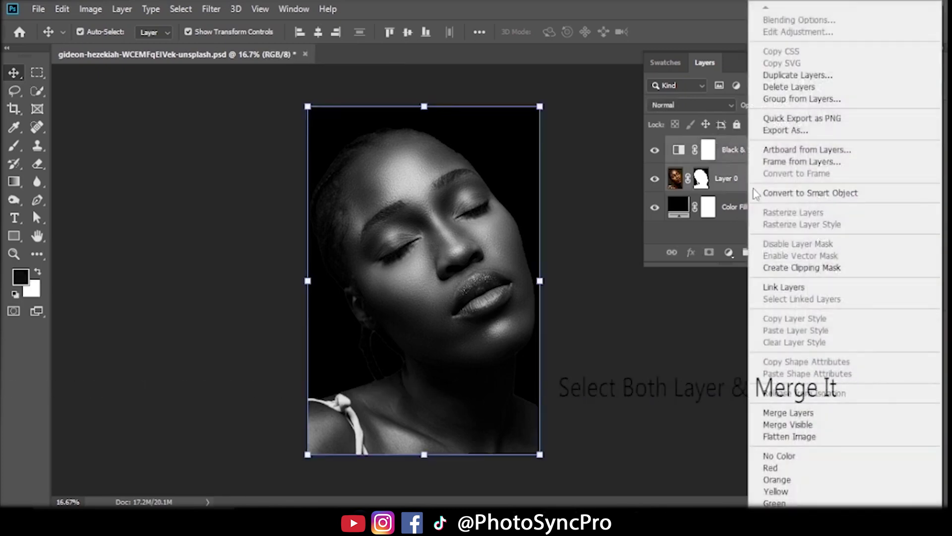
pyautogui.click(791, 414)
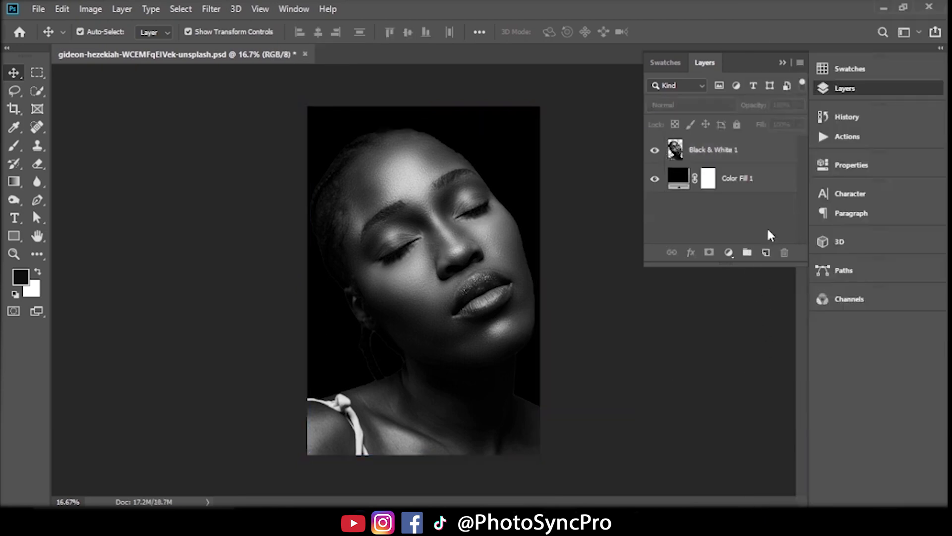
# Apply a Gaussian Blur with a 10-pixel radius to the merged black-and-white portrait layer
pyautogui.click(722, 150)
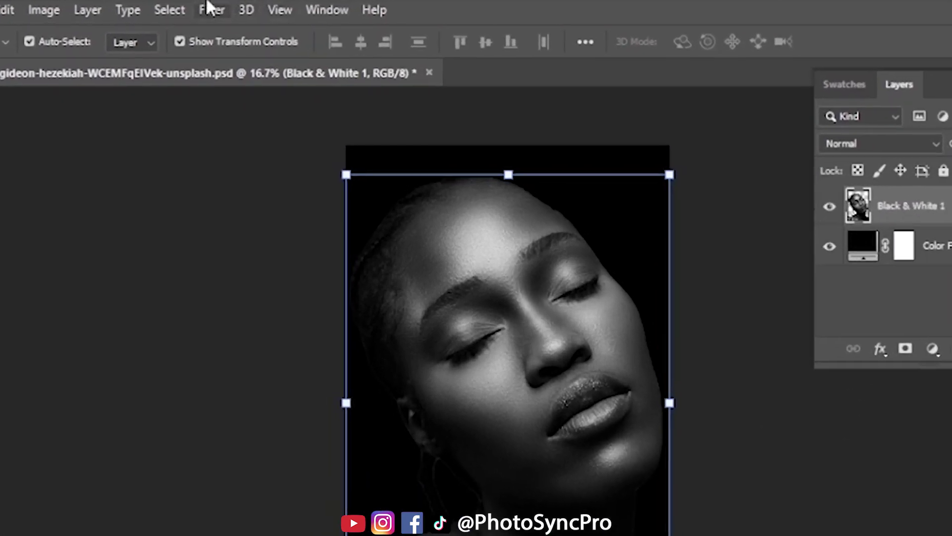
pyautogui.click(212, 10)
pyautogui.moveTo(254, 248)
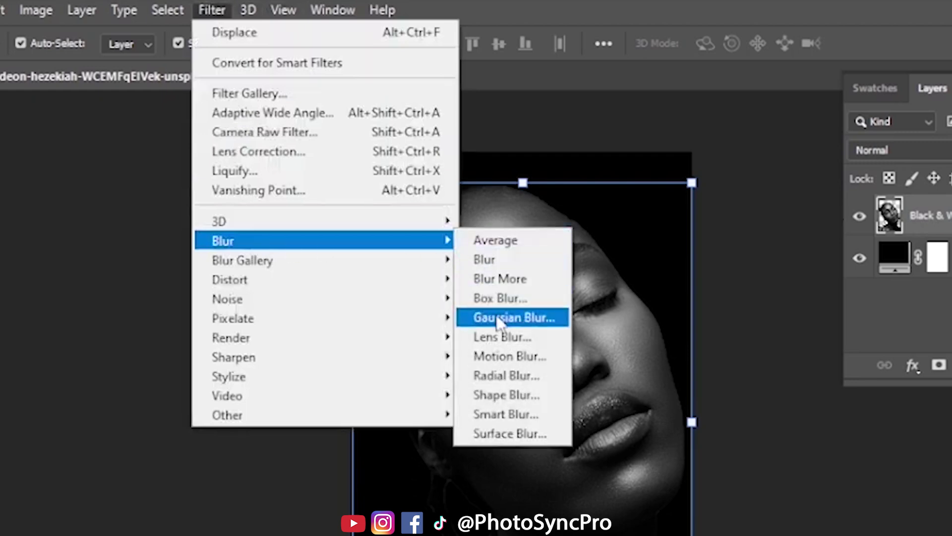
pyautogui.click(508, 320)
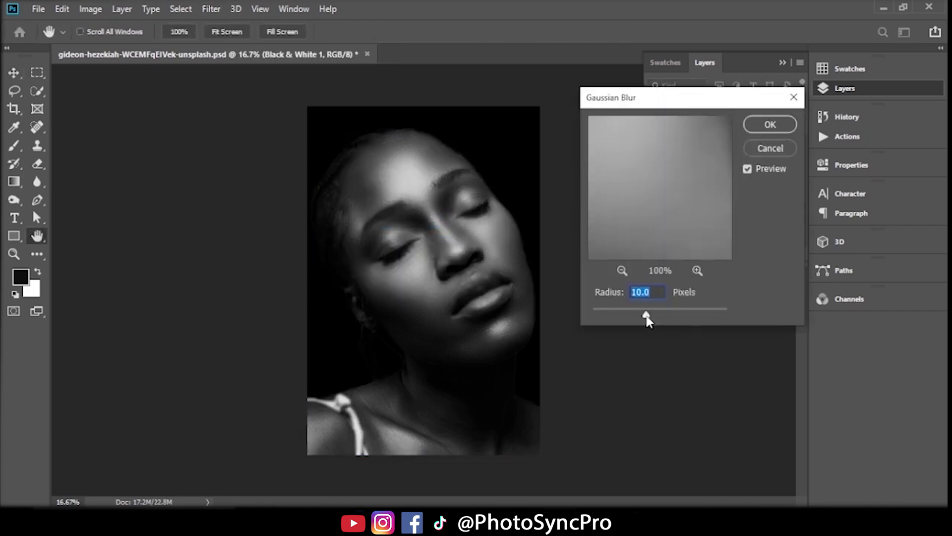
pyautogui.moveTo(647, 316); pyautogui.dragTo(646, 317)
pyautogui.click(771, 125)
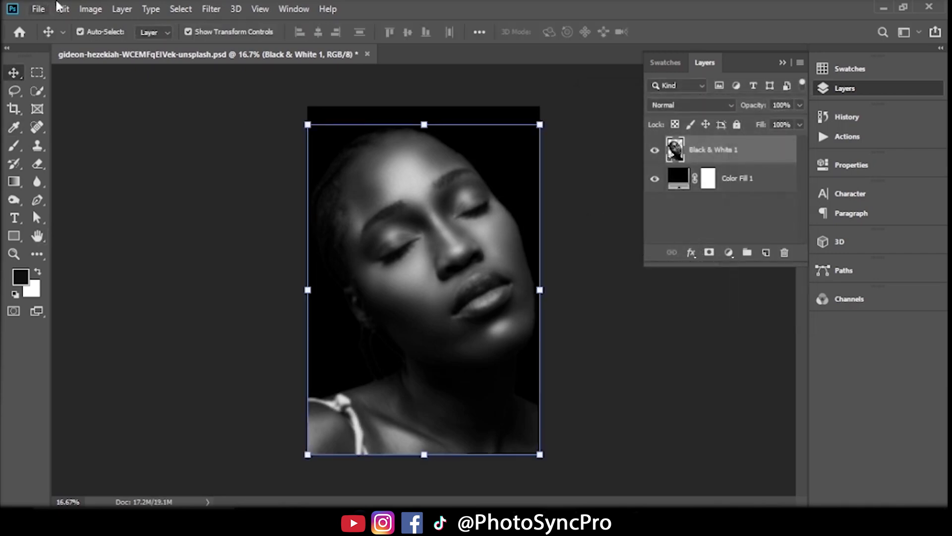
# Save the blurred document to the Desktop as a Photoshop PSD with layers and Maximize Compatibility enabled
pyautogui.click(38, 9)
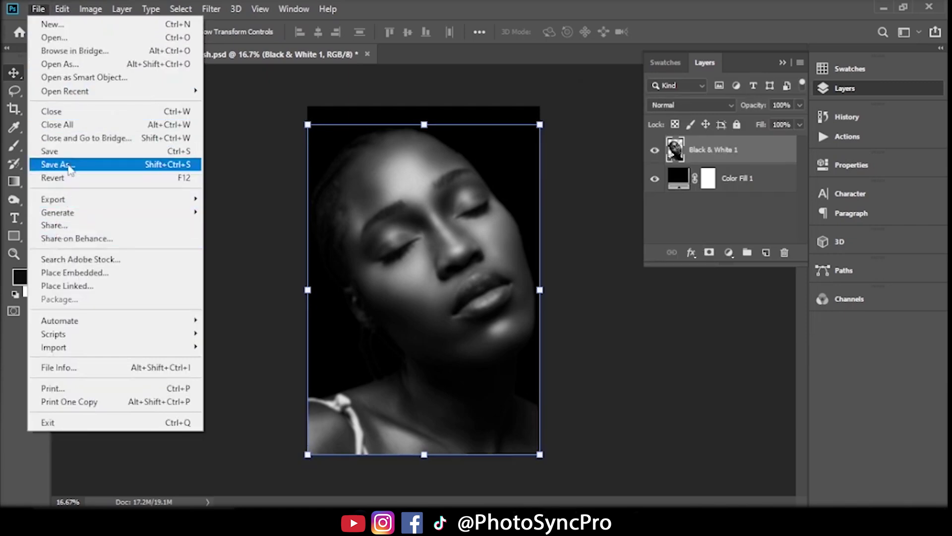
pyautogui.click(86, 169)
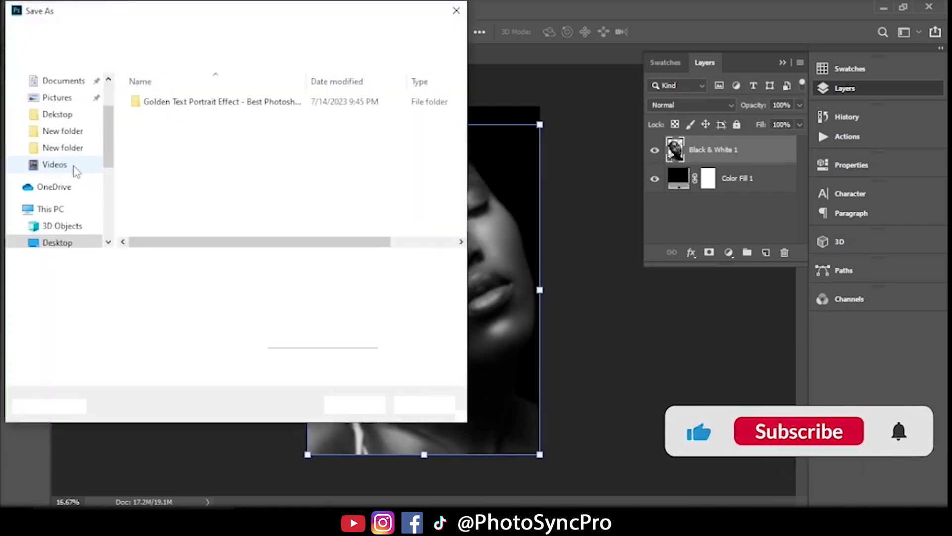
pyautogui.scroll(2, 99, 149)
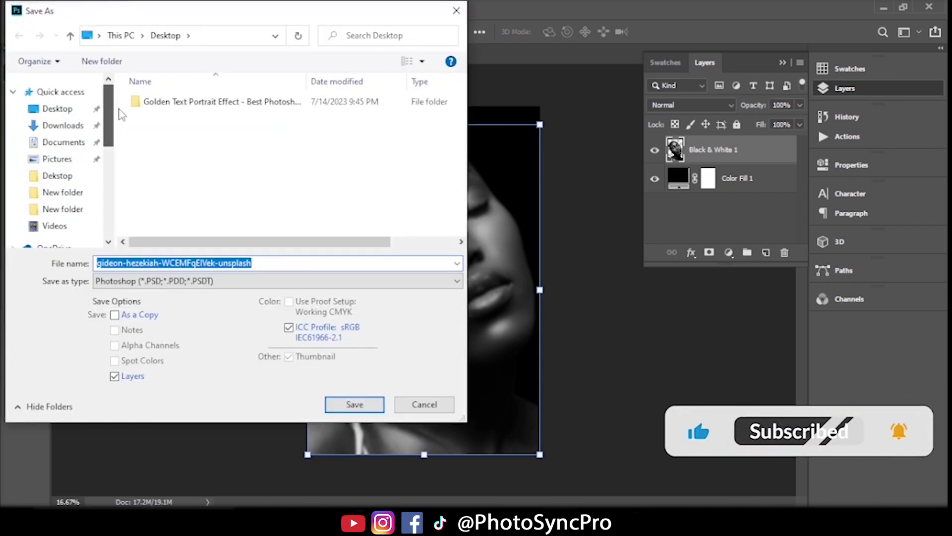
pyautogui.click(57, 108)
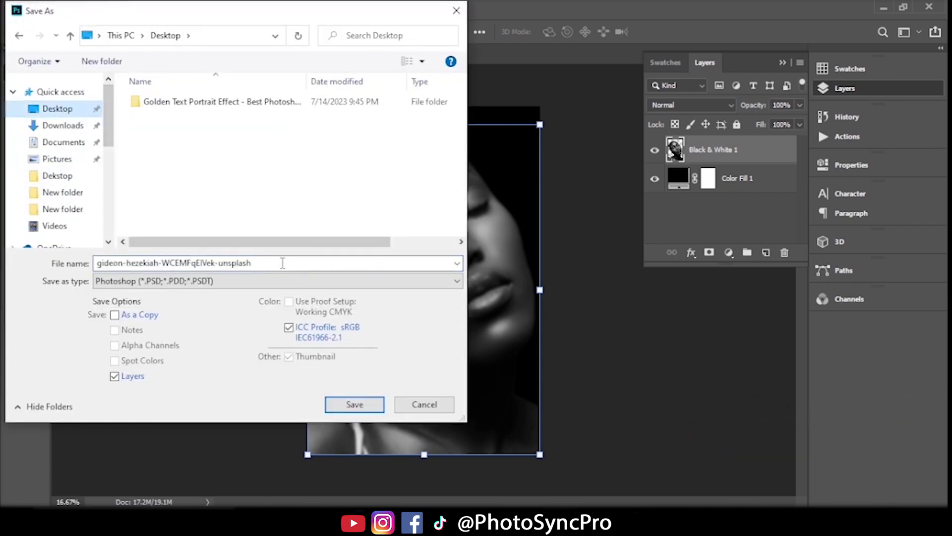
pyautogui.moveTo(282, 263); pyautogui.dragTo(87, 268)
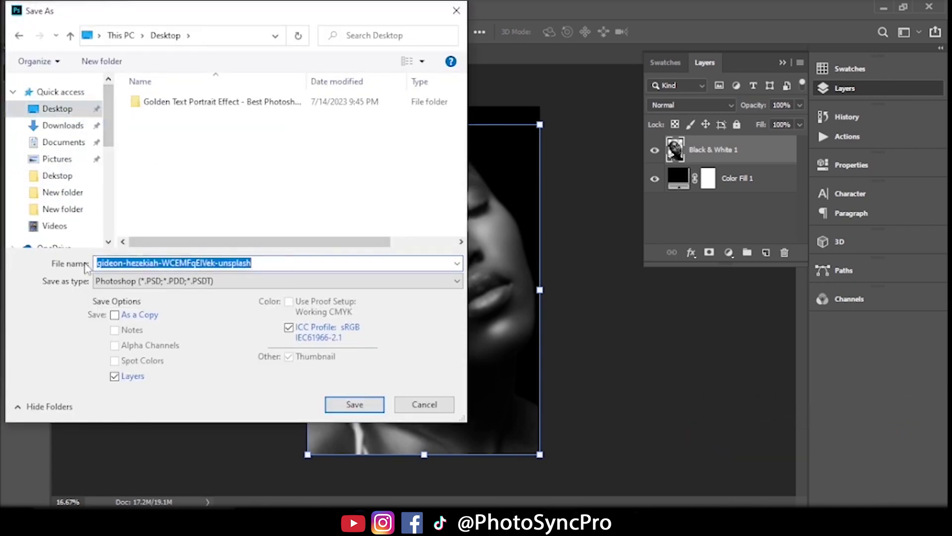
pyautogui.click(356, 404)
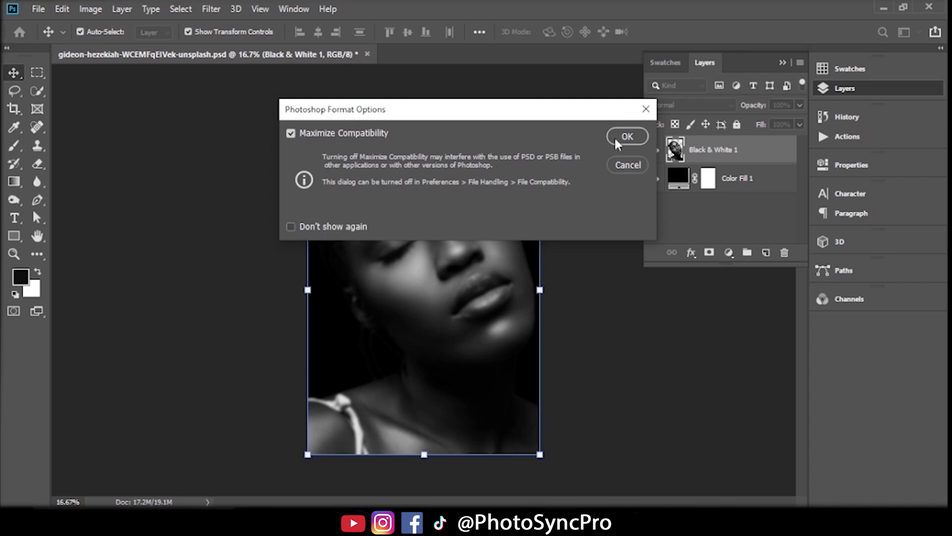
pyautogui.click(627, 136)
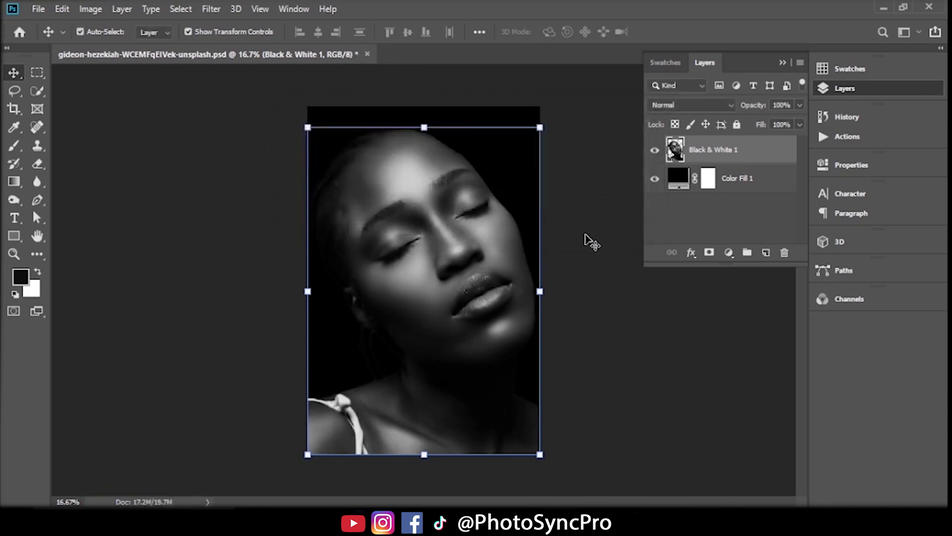
# Undo the Gaussian Blur on the portrait layer and leave no layer selected
pyautogui.keyDown('ctrl'); pyautogui.click(592, 242); pyautogui.keyUp('ctrl')
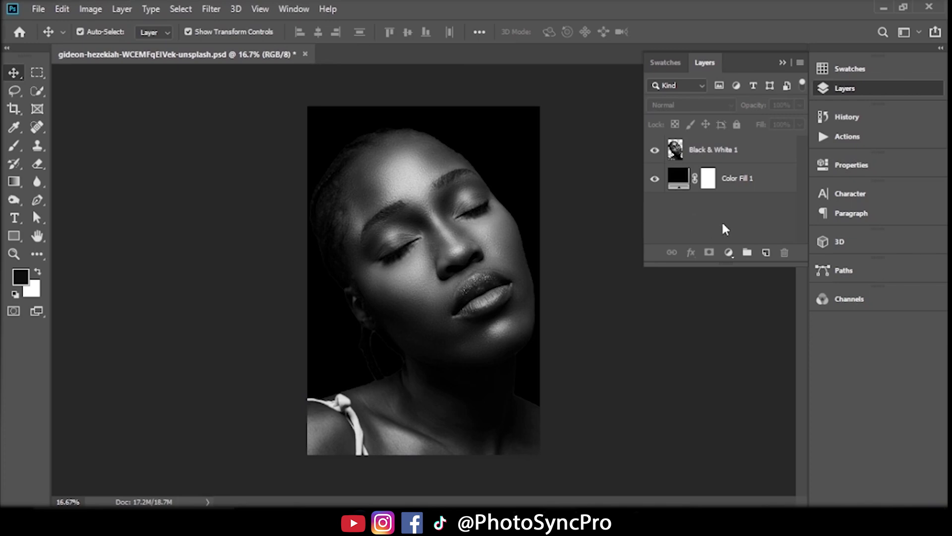
pyautogui.click(723, 156)
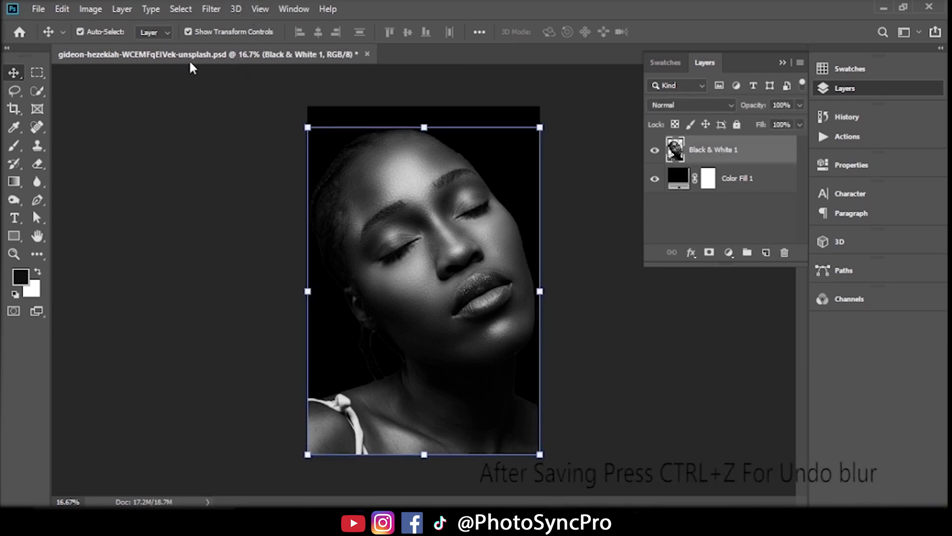
pyautogui.click(195, 119)
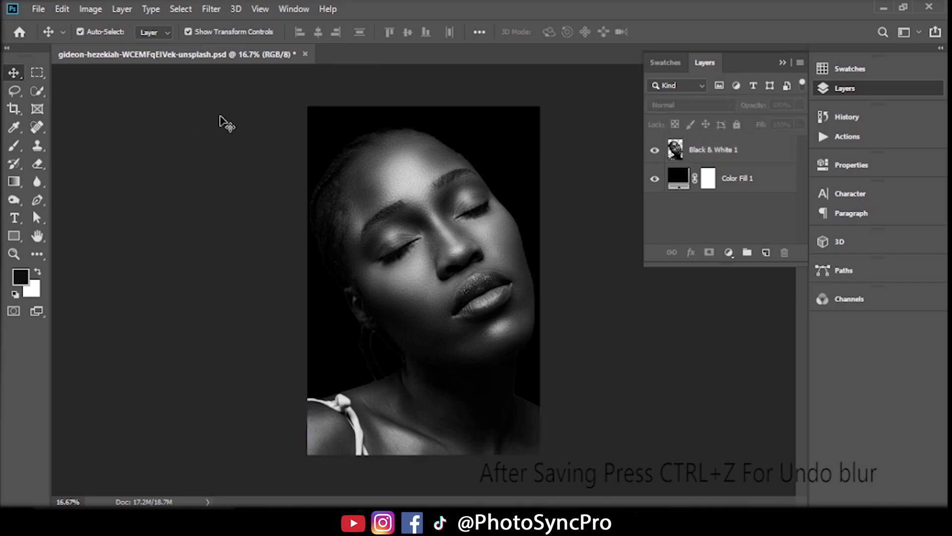
# Draw a paragraph text frame covering the whole canvas with the Horizontal Type Tool
pyautogui.click(14, 220)
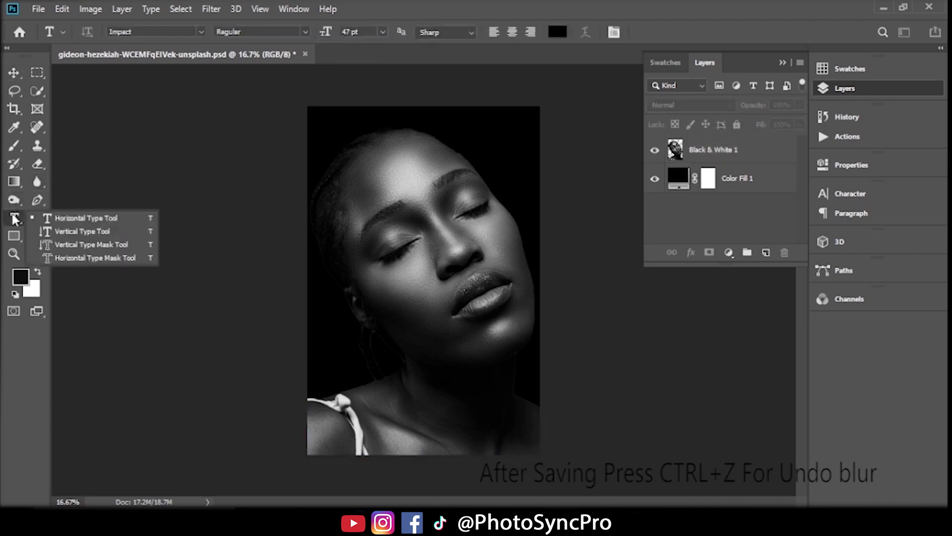
pyautogui.click(75, 217)
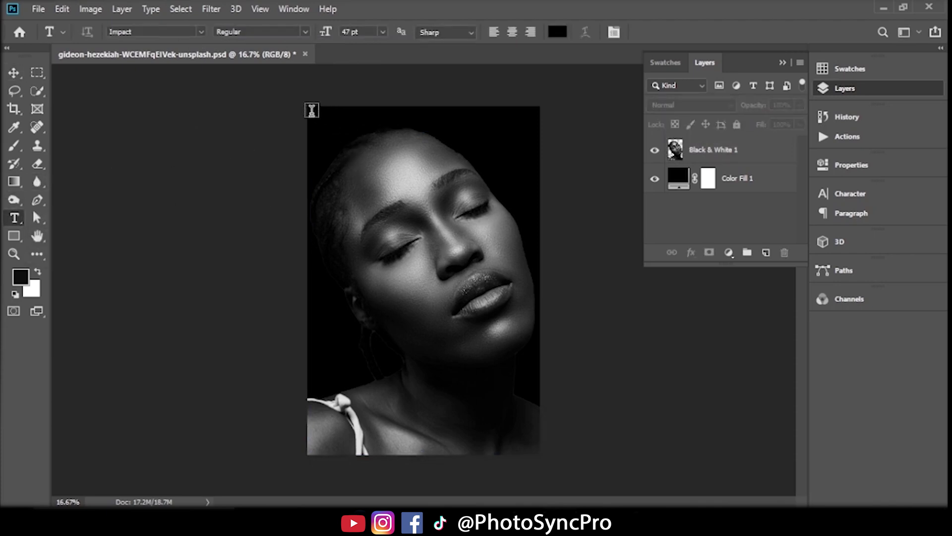
pyautogui.moveTo(310, 106); pyautogui.dragTo(538, 448)
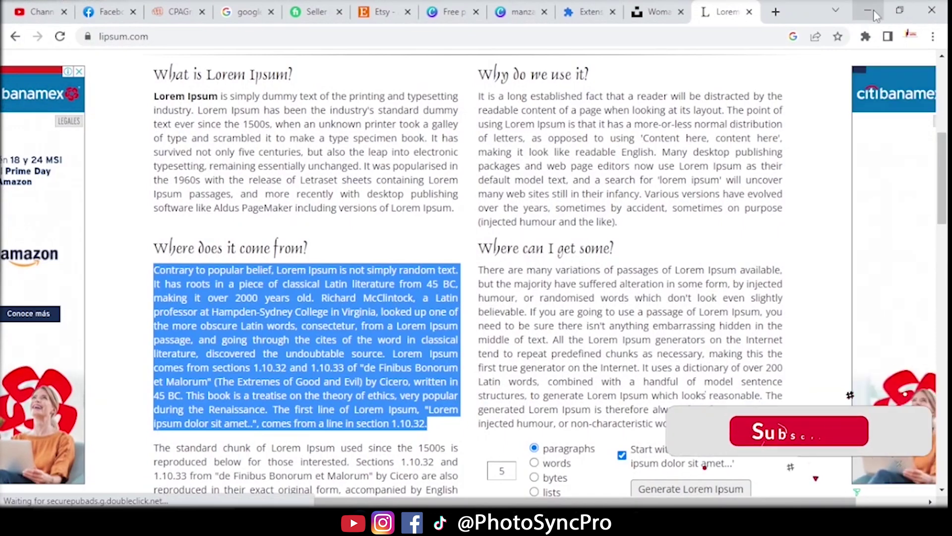
# Switch from the browser back to Photoshop and paste the copied Lorem Ipsum paragraph repeatedly until the text frame is full
pyautogui.click(874, 11)
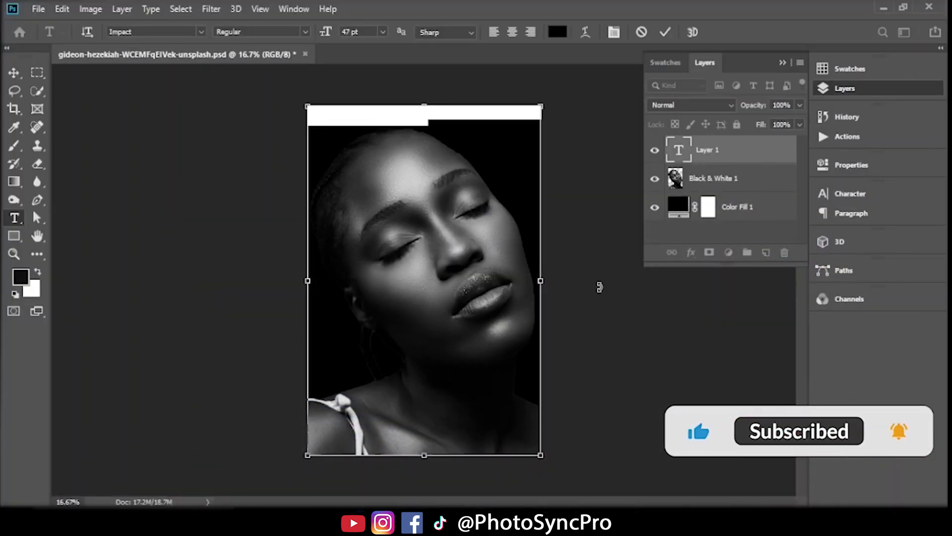
pyautogui.hotkey('ctrl', 'v')
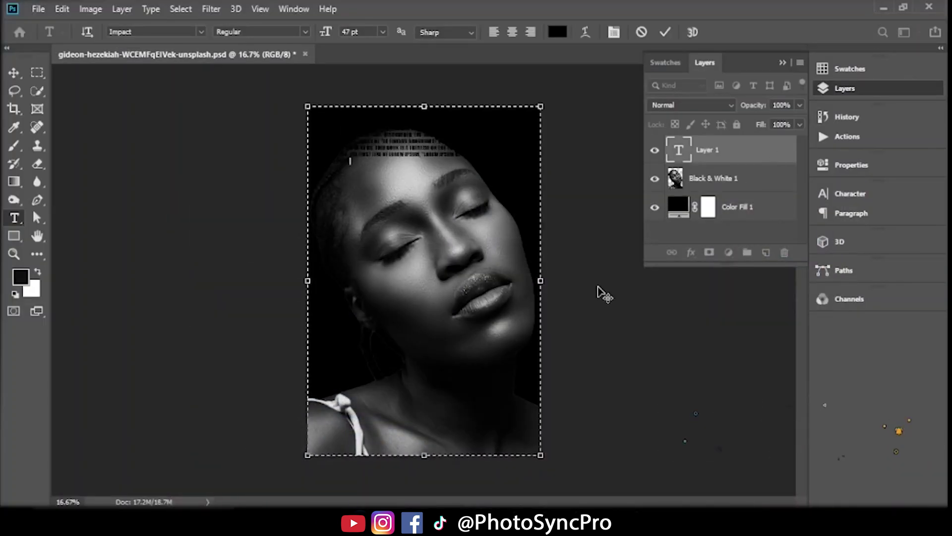
pyautogui.hotkey('ctrl', 'v')
pyautogui.hotkey('ctrl', 'v')
pyautogui.hotkey('ctrl', 'v')
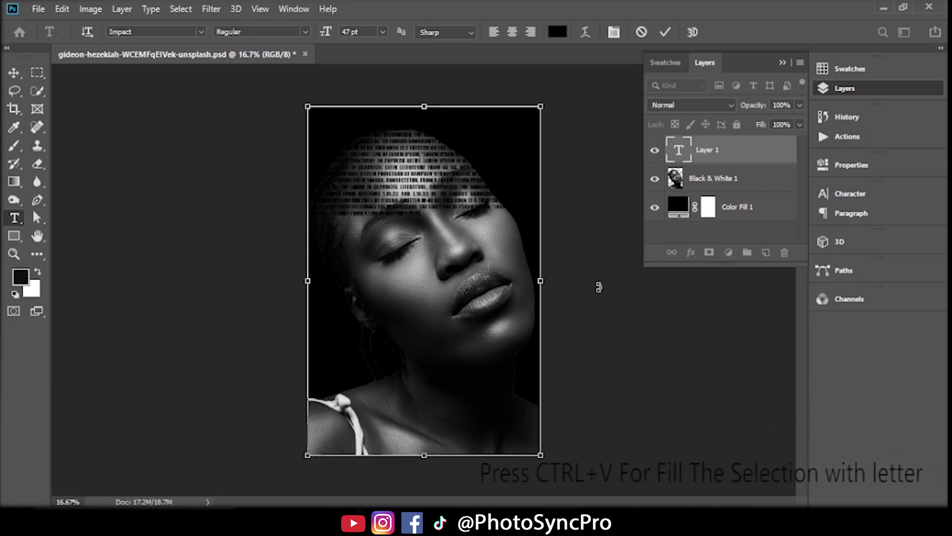
pyautogui.hotkey('ctrl', 'v')
pyautogui.hotkey('ctrl', 'v')
pyautogui.hotkey('ctrl', 'v')
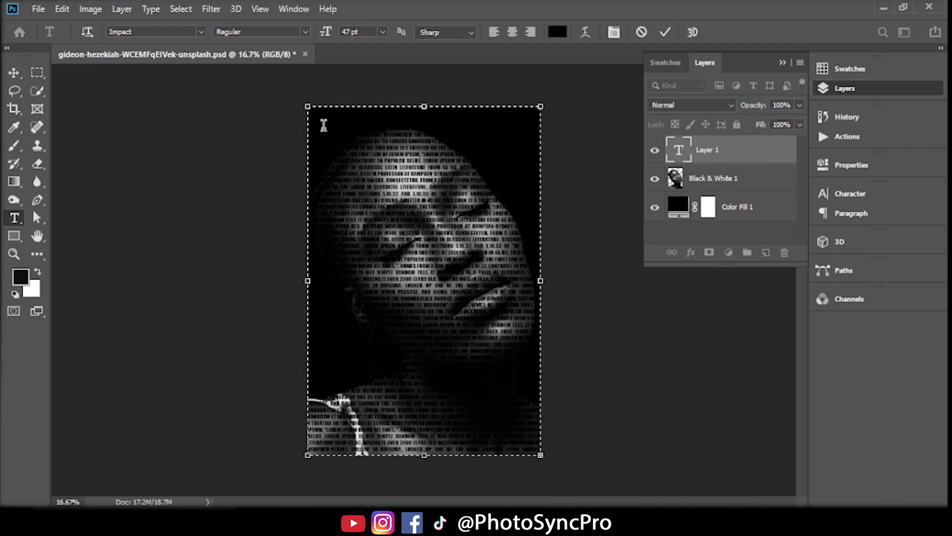
# Set the font size of all the text in the frame to 49 pt and commit the text layer
pyautogui.hotkey('ctrl', 'a')
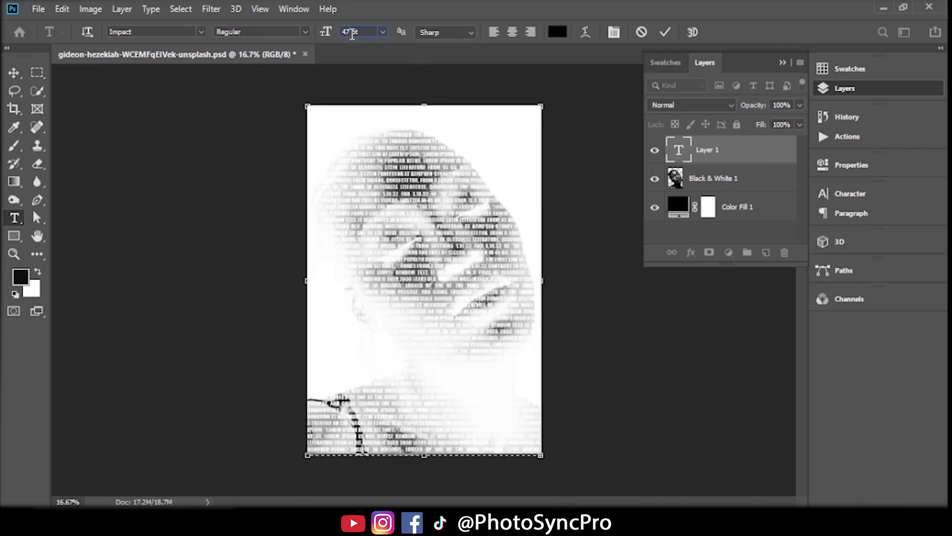
pyautogui.press('Up')
pyautogui.press('Up')
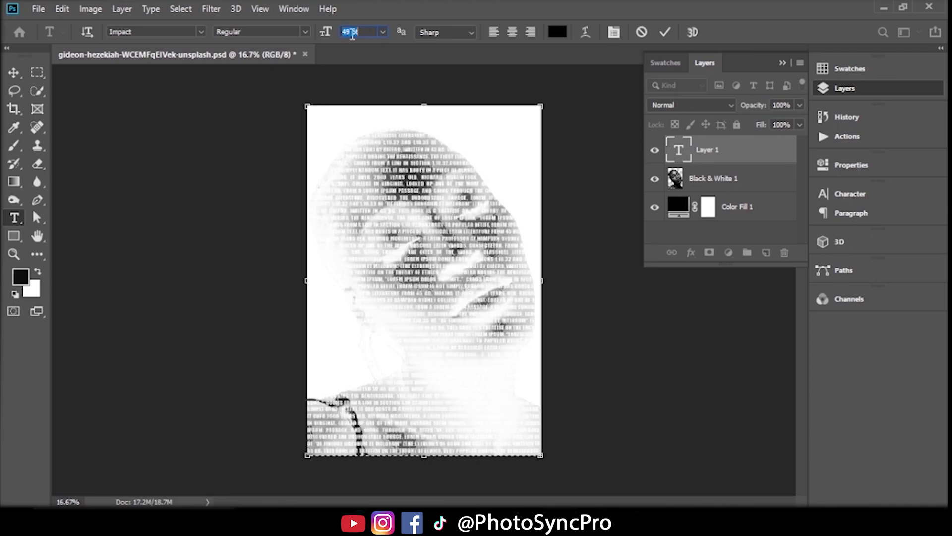
pyautogui.click(14, 73)
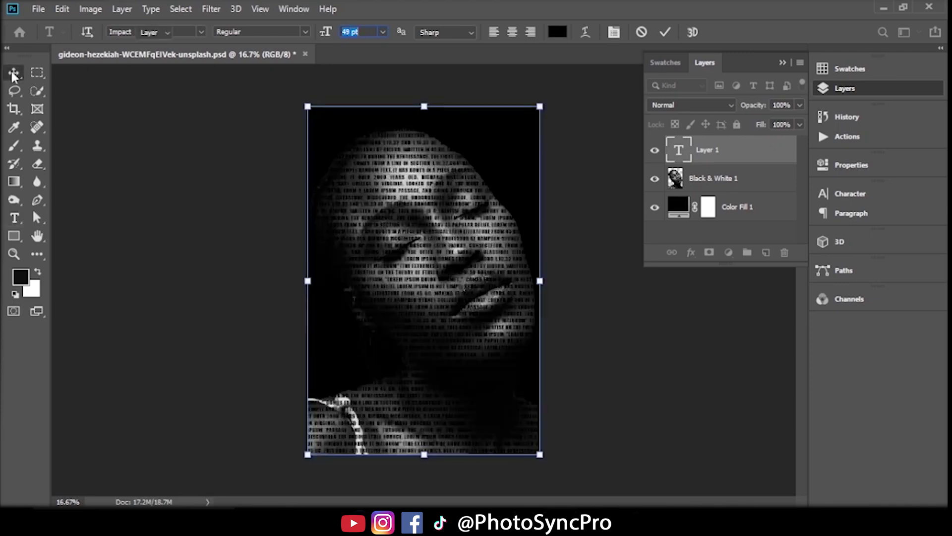
pyautogui.click(426, 233)
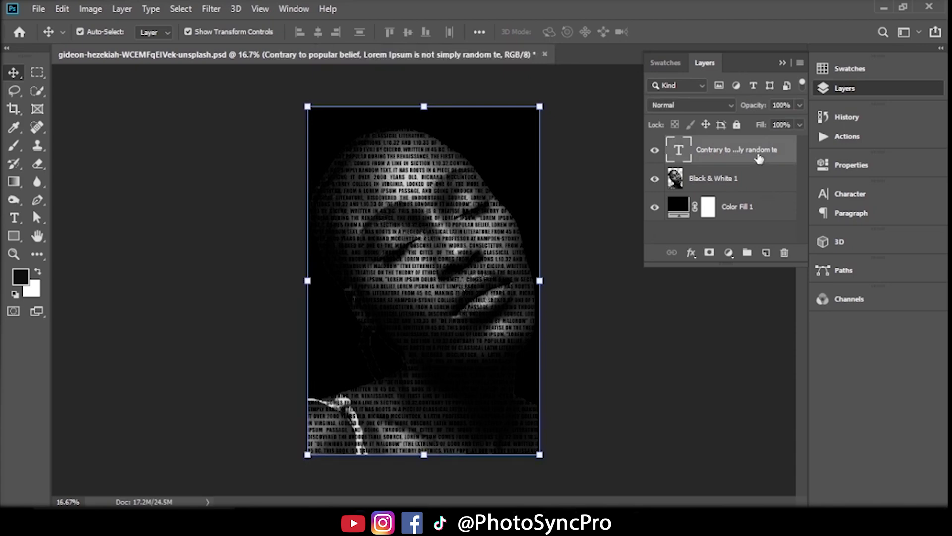
# Convert the text layer to a Smart Object and Displace it at scales of 20 with Stretch To Fit and Wrap Around, using the blurred portrait PSD
pyautogui.rightClick(713, 157)
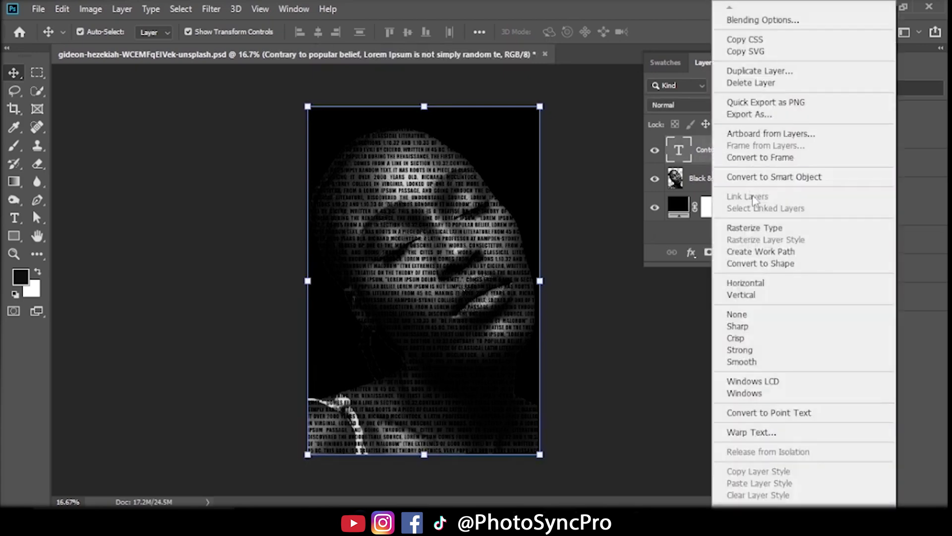
pyautogui.click(789, 178)
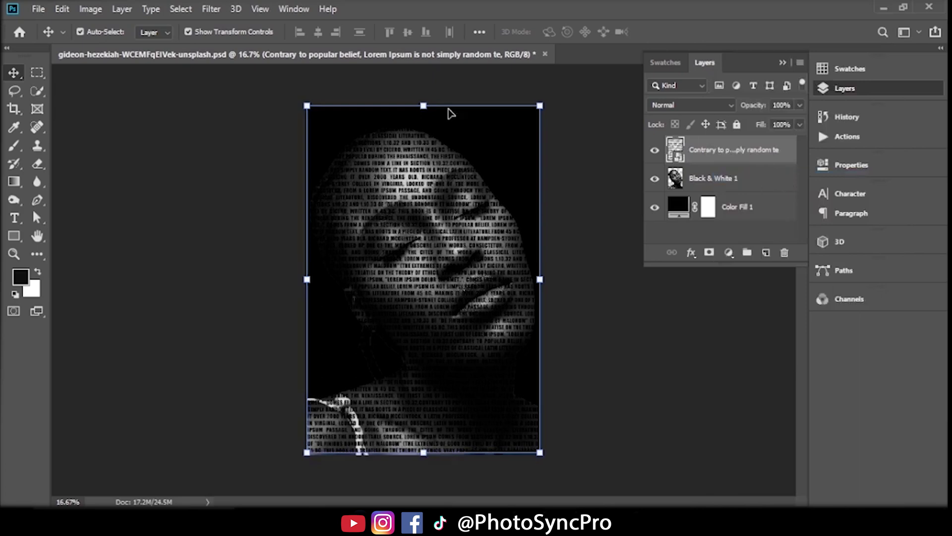
pyautogui.click(212, 11)
pyautogui.moveTo(242, 199)
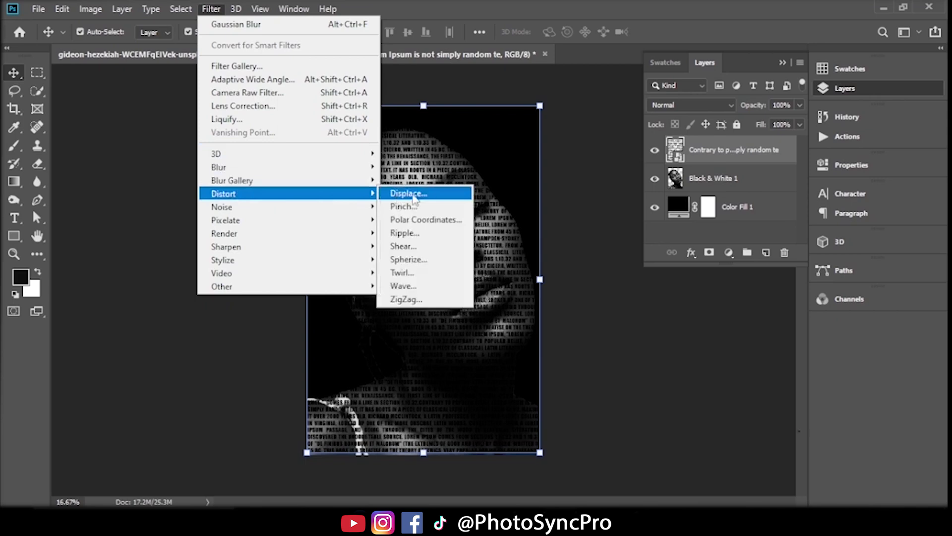
pyautogui.click(413, 197)
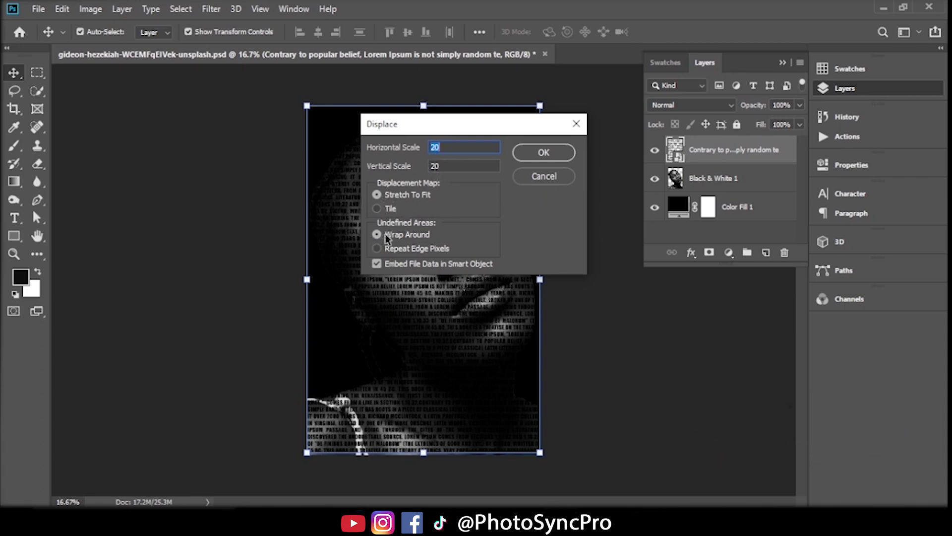
pyautogui.click(565, 148)
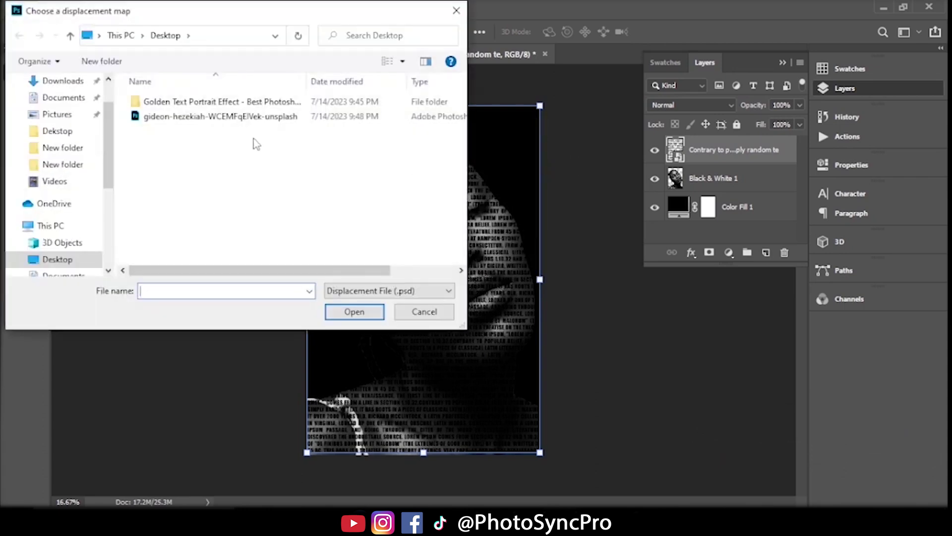
pyautogui.click(237, 119)
pyautogui.click(369, 315)
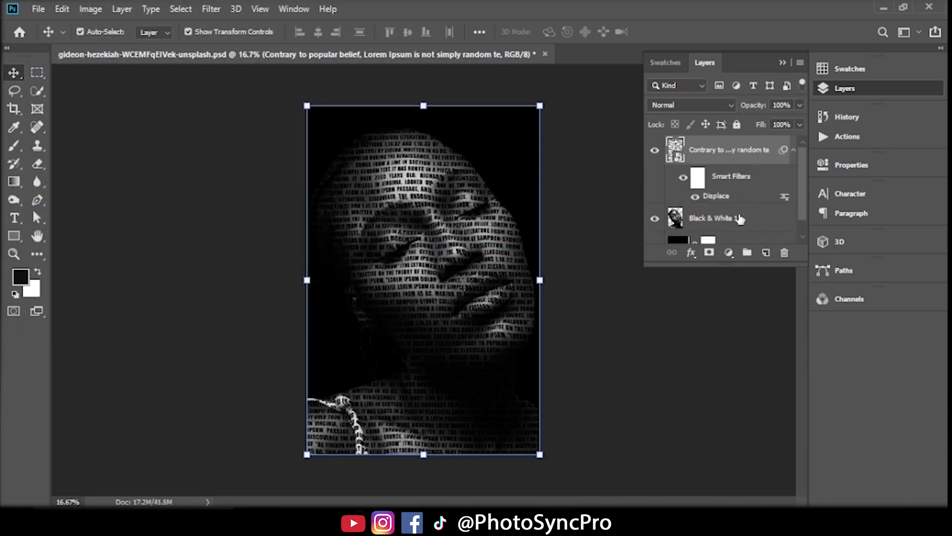
# Move the Black & White 1 layer above the text layer and clip it to the text, leaving no layer selected
pyautogui.moveTo(740, 218); pyautogui.dragTo(742, 148)
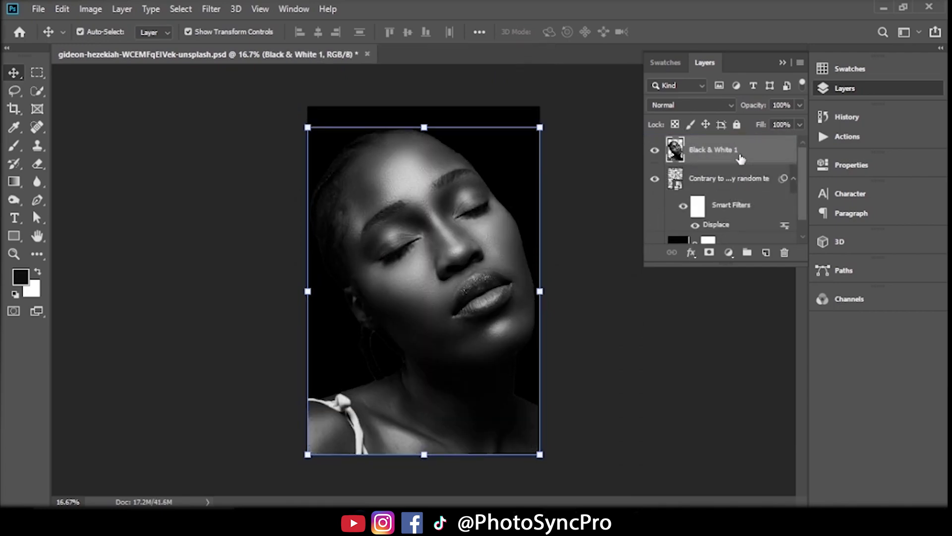
pyautogui.rightClick(741, 159)
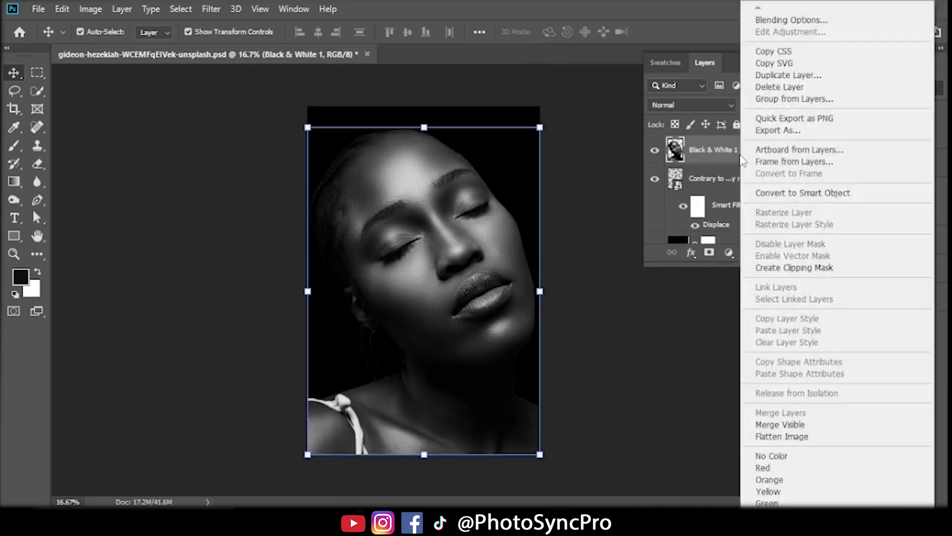
pyautogui.click(774, 269)
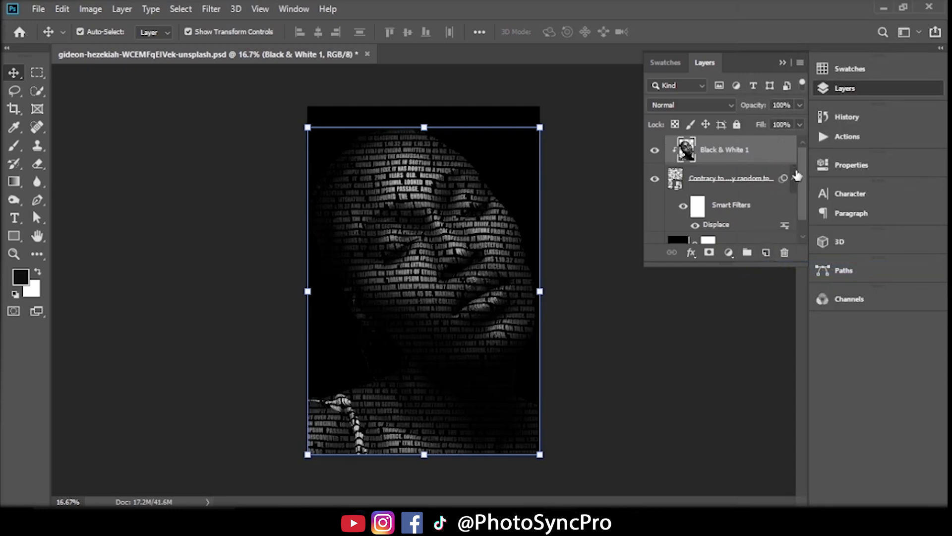
pyautogui.click(741, 300)
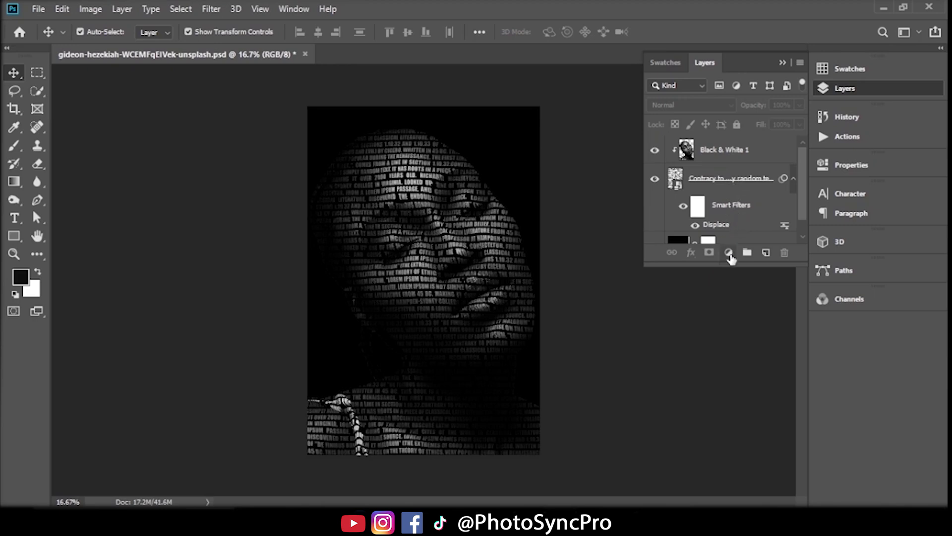
# Add a Color Lookup adjustment above the Black & White 1 layer with the Bleach Bypass.look 3DLUT
pyautogui.click(739, 149)
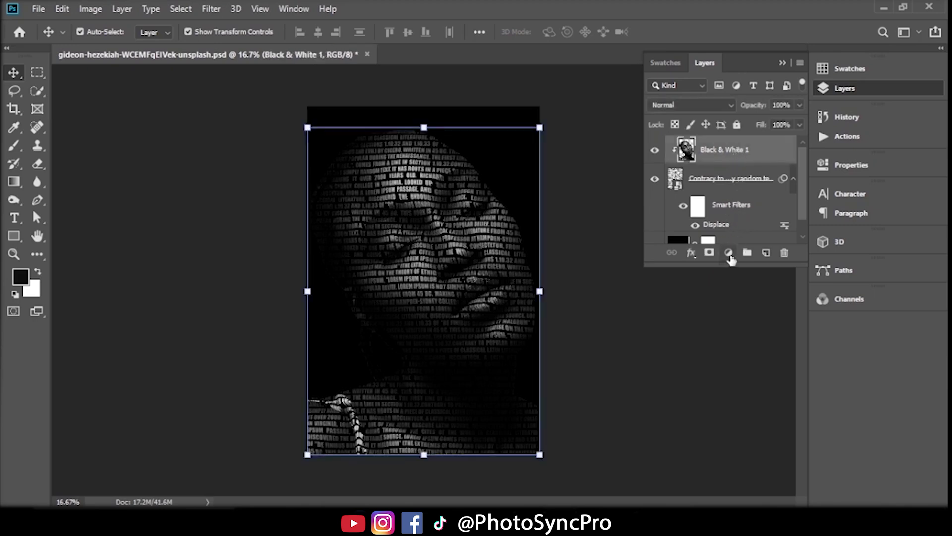
pyautogui.click(730, 254)
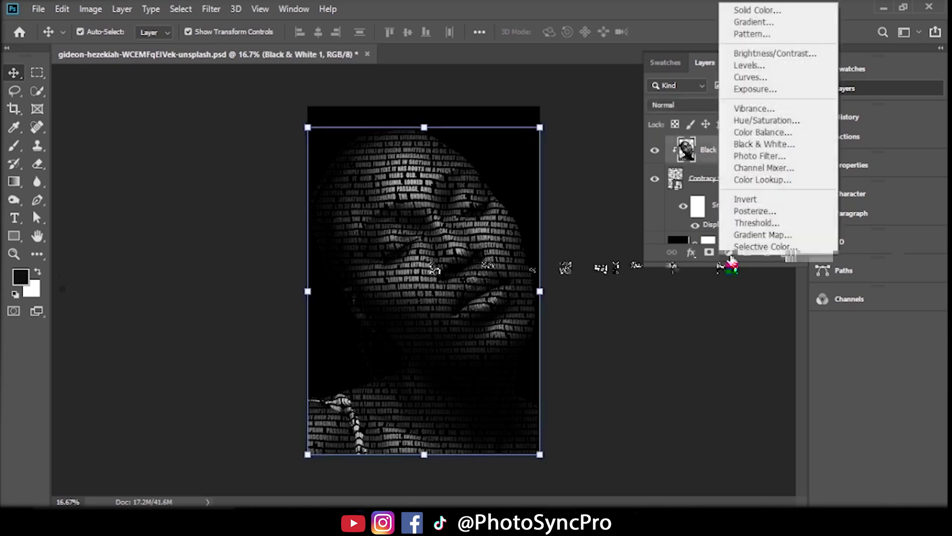
pyautogui.click(764, 181)
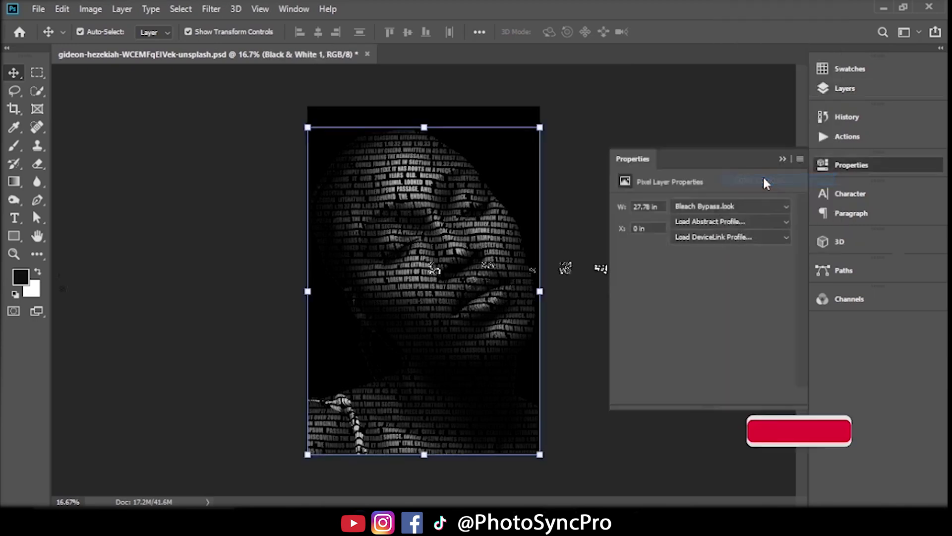
pyautogui.click(758, 209)
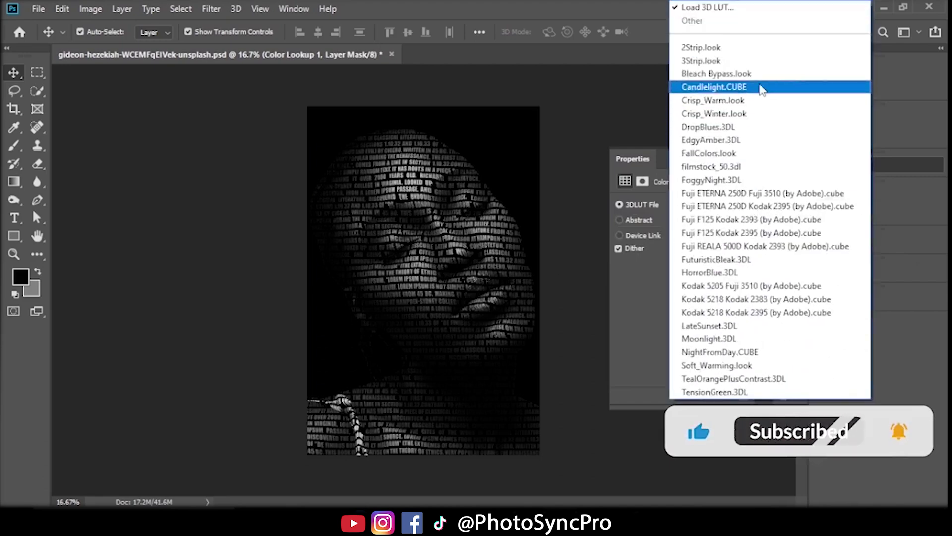
pyautogui.click(759, 75)
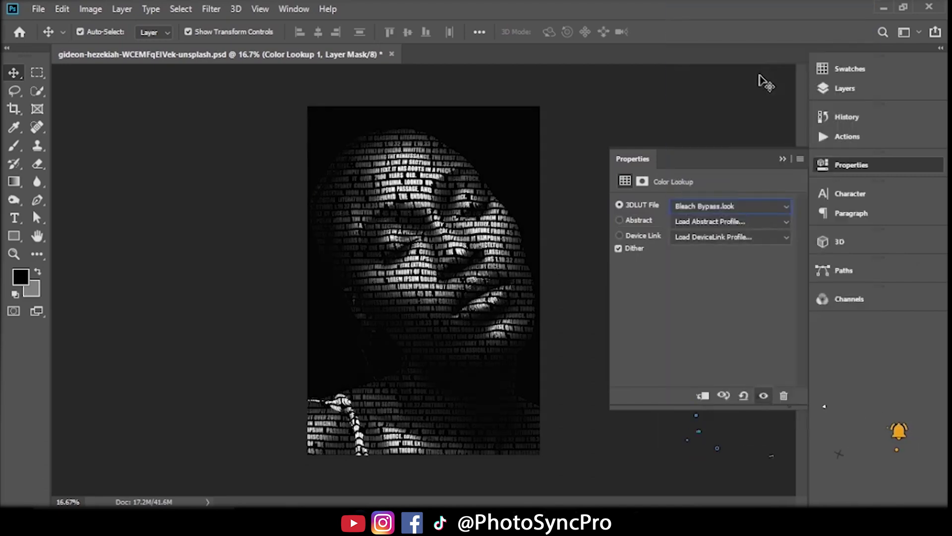
# Try the 3Strip.look 3DLUT on the Color Lookup adjustment and return to Bleach Bypass.look
pyautogui.click(746, 209)
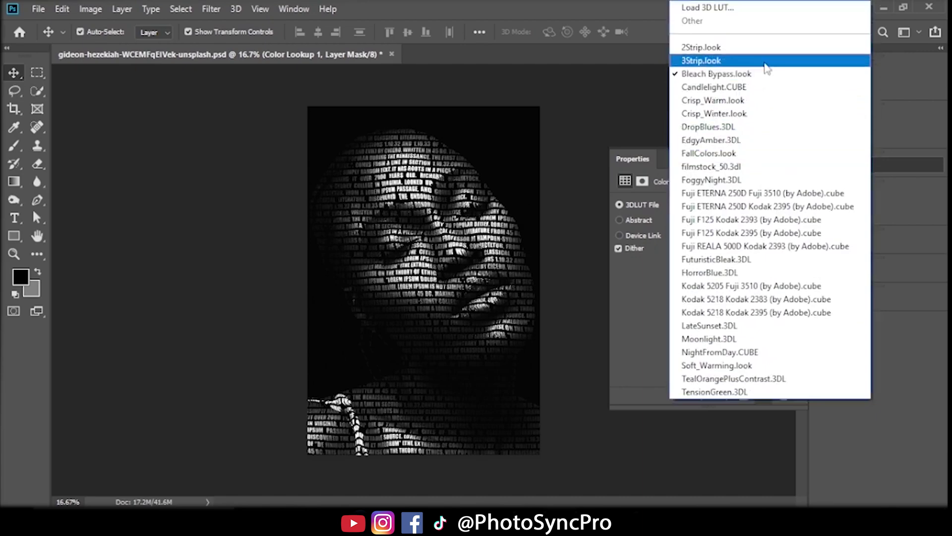
pyautogui.click(766, 62)
pyautogui.click(743, 208)
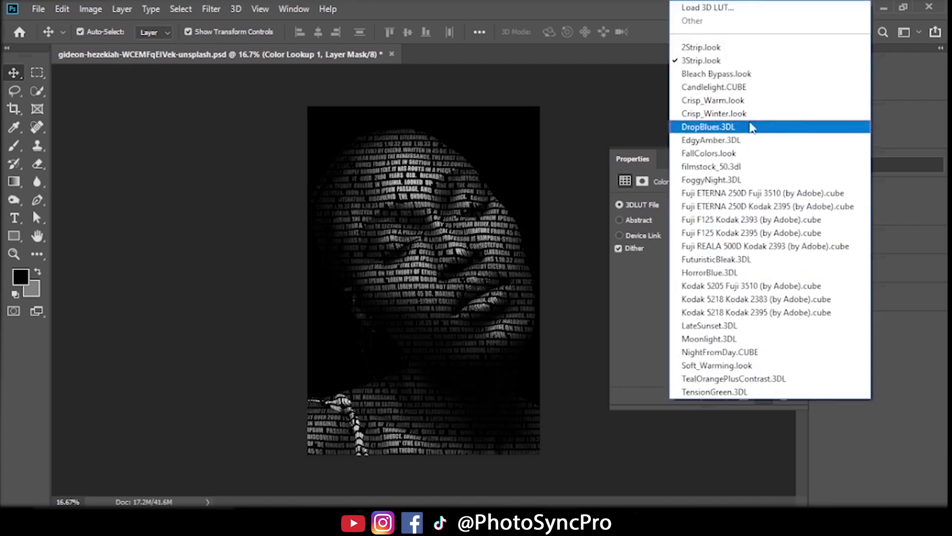
pyautogui.click(760, 73)
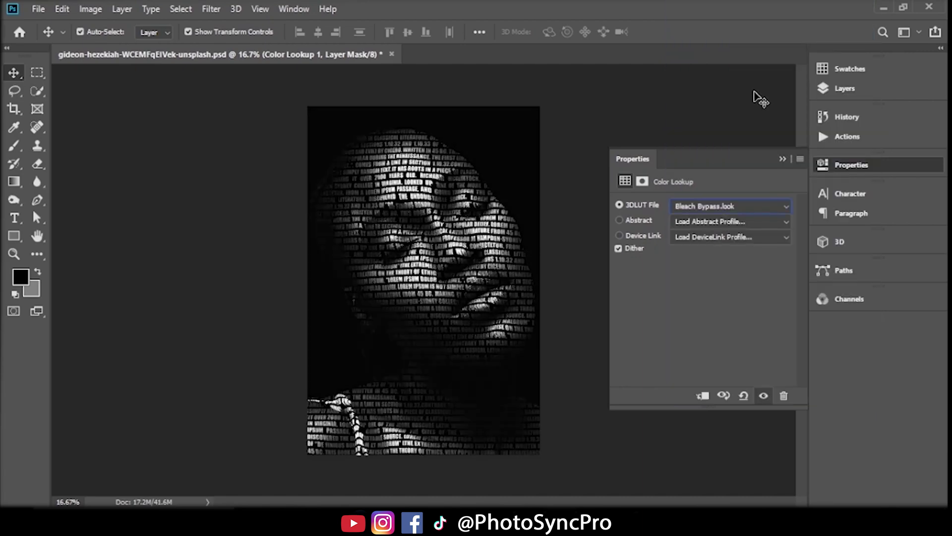